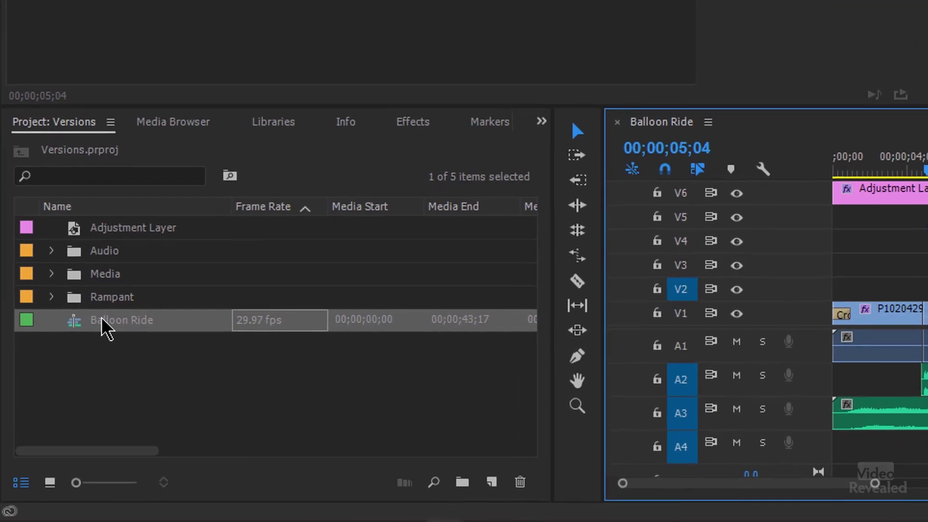
- Rename the Balloon Ride sequence as Balloon Ride-01 and duplicate it
click(83, 382)
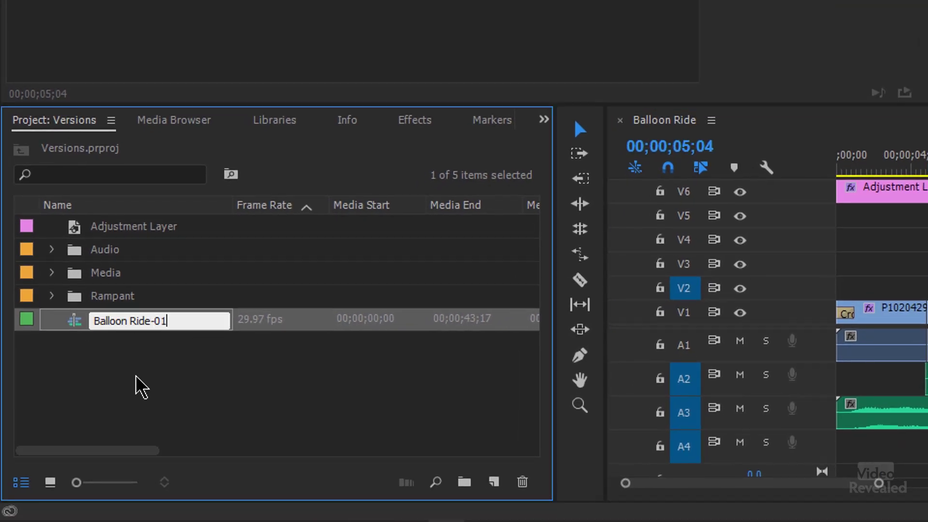
right_click(77, 326)
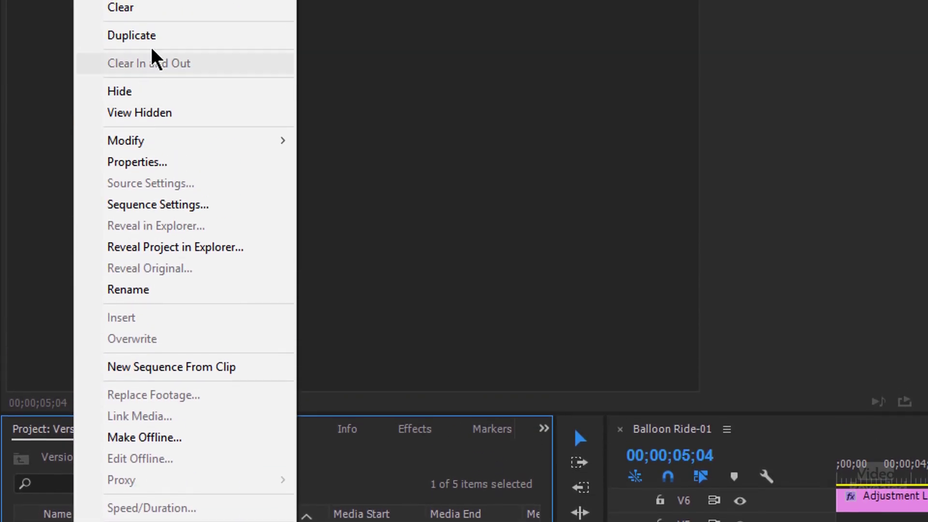
click(160, 41)
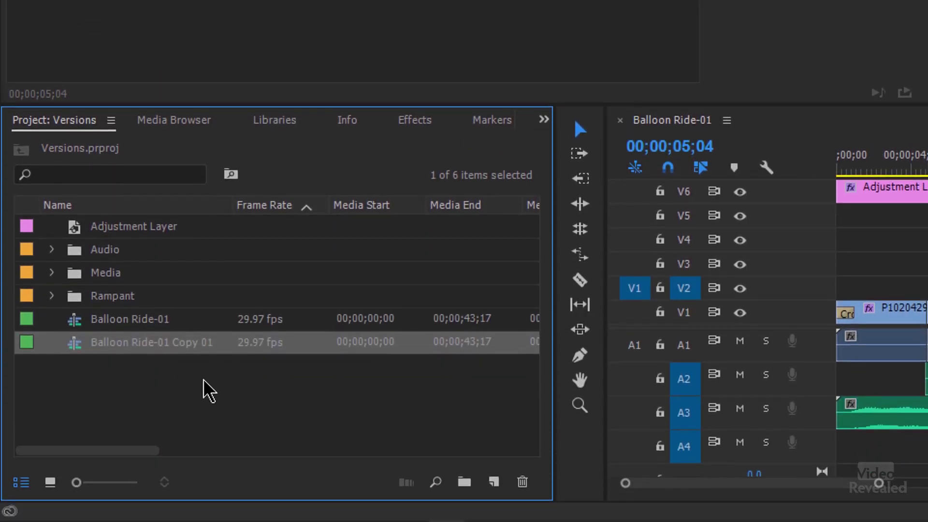
- Rename the duplicated sequence as Balloon Ride-02 and open it in the timeline, comparing it with Balloon Ride-01
click(179, 344)
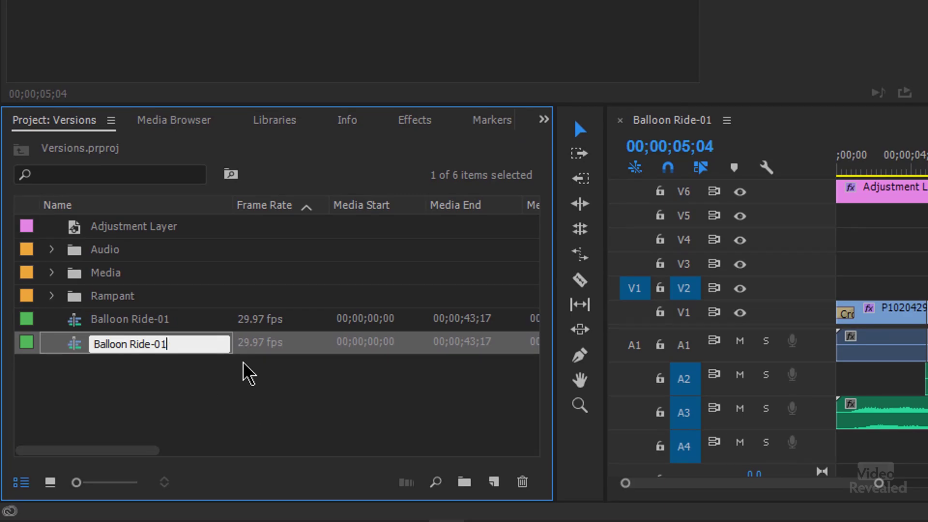
click(104, 377)
double_click(72, 344)
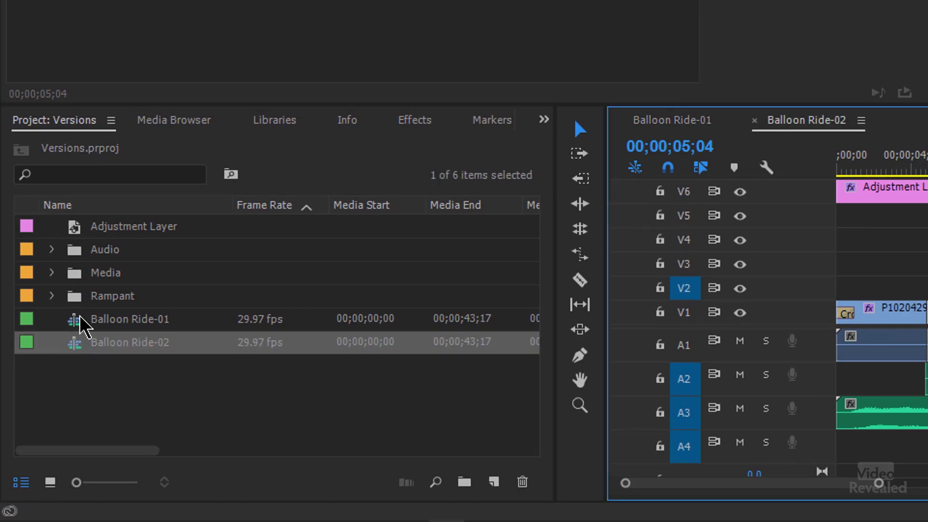
double_click(79, 321)
double_click(76, 345)
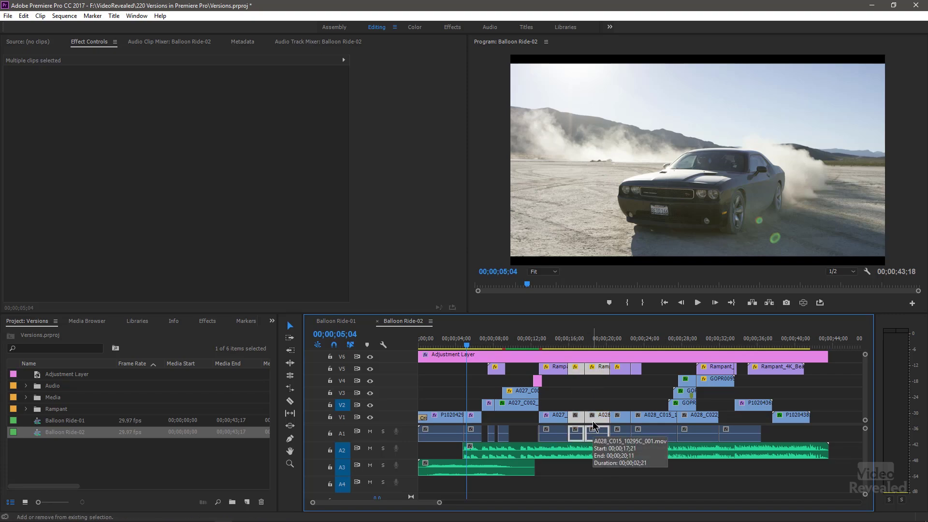
- Delete the selected mid-sequence clips and move the GOPR0095 clip with its Rampant overlay into the gap on V2 and V3
key(Delete)
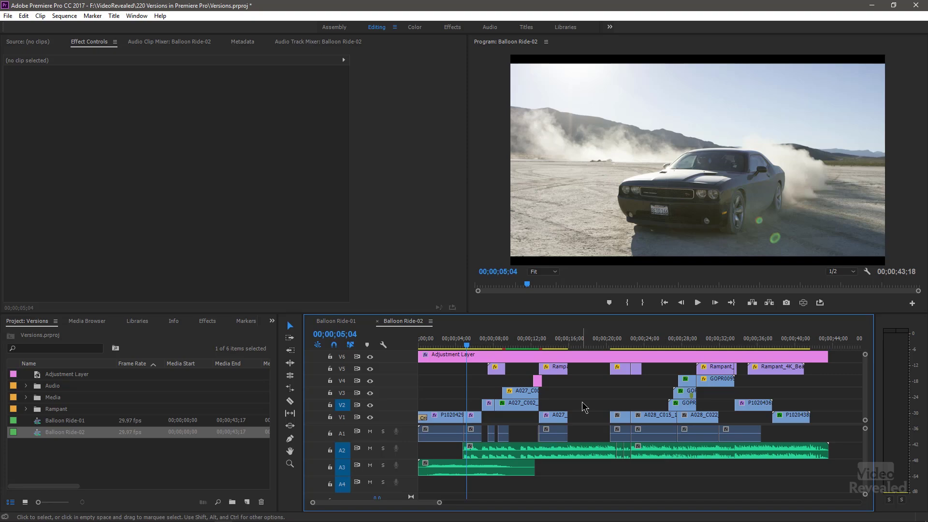
click(718, 379)
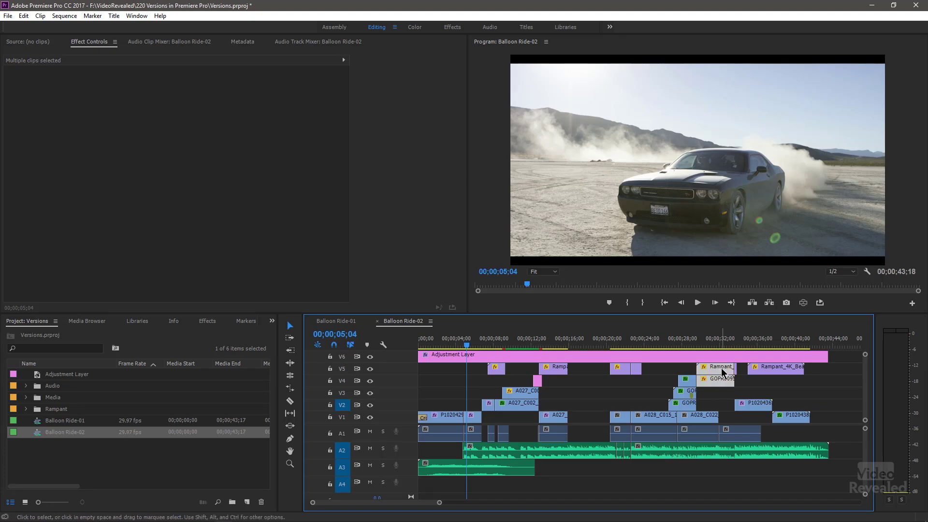
drag(633, 385, 600, 371)
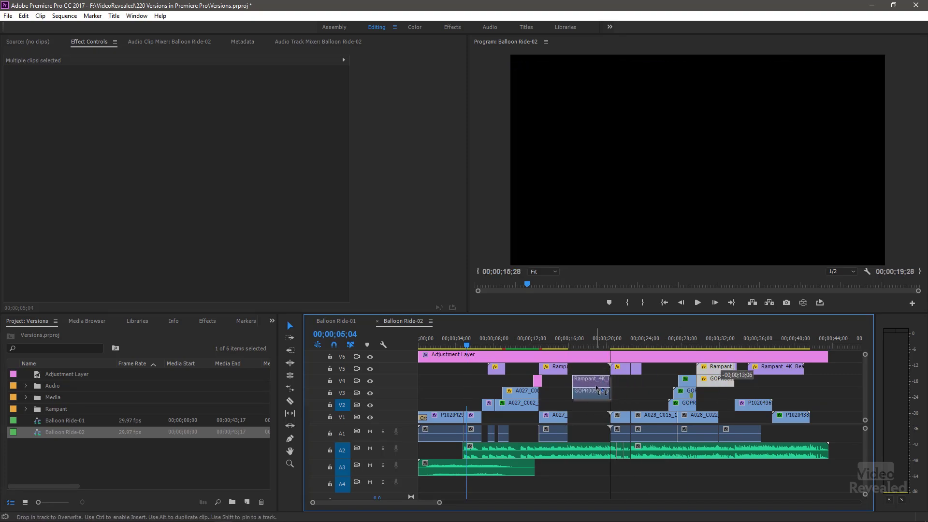
drag(590, 399, 590, 399)
- Shift all clips after the moved pair earlier to close the gap, and scrub the playhead to 00;00;18;20
drag(823, 368, 618, 419)
drag(560, 344, 595, 349)
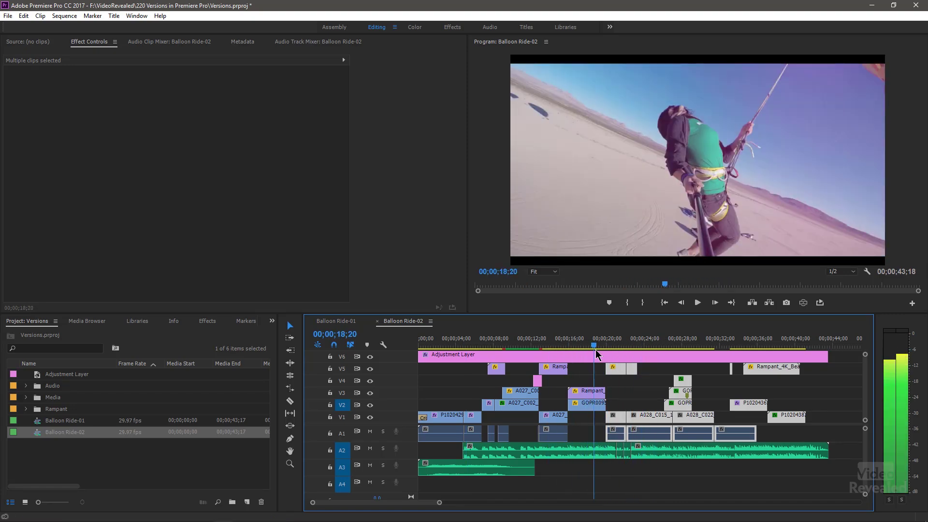
- Reveal the Versions project file in Explorer from the Balloon Ride-01 sequence
click(37, 423)
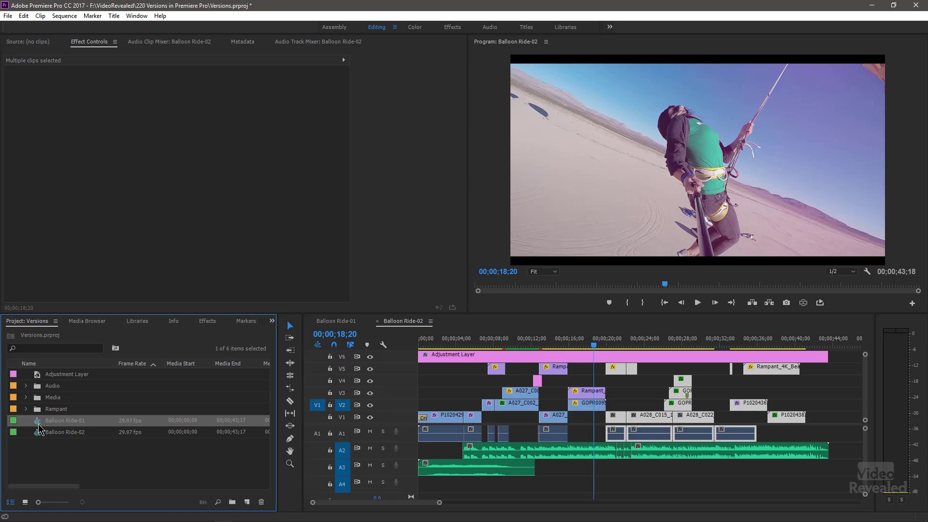
right_click(39, 424)
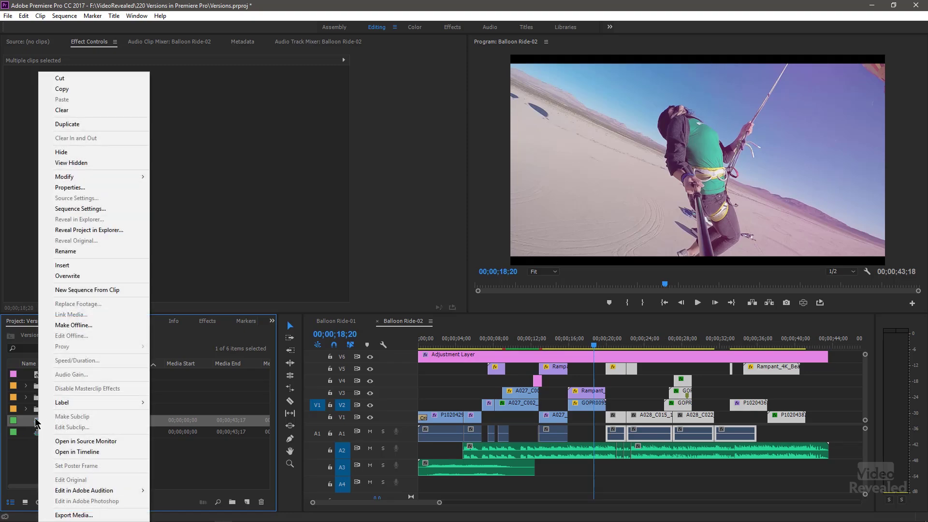
click(132, 234)
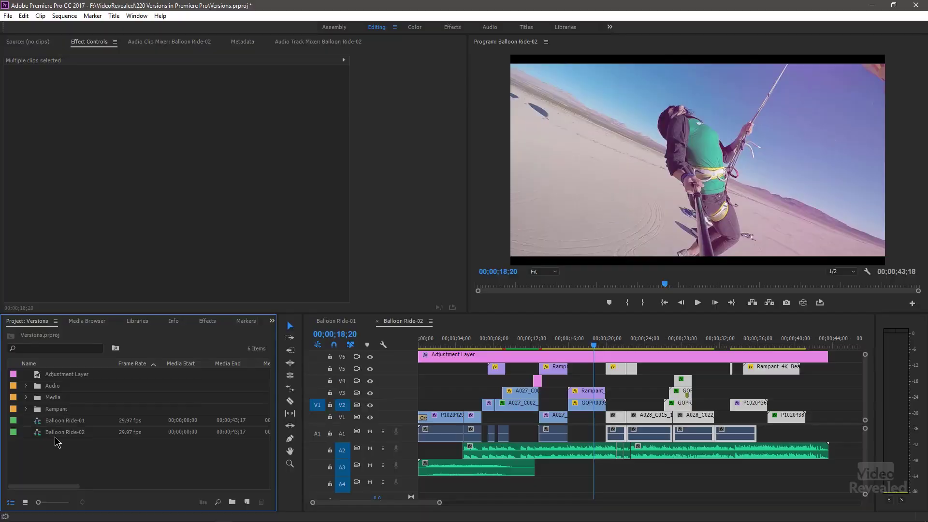
- Open the Auto Save preferences
click(24, 16)
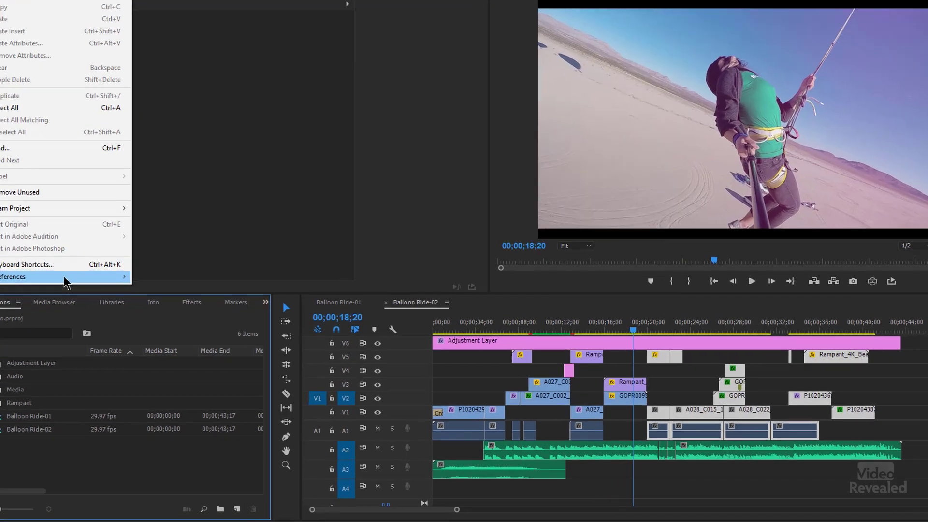
mouse_move(96, 298)
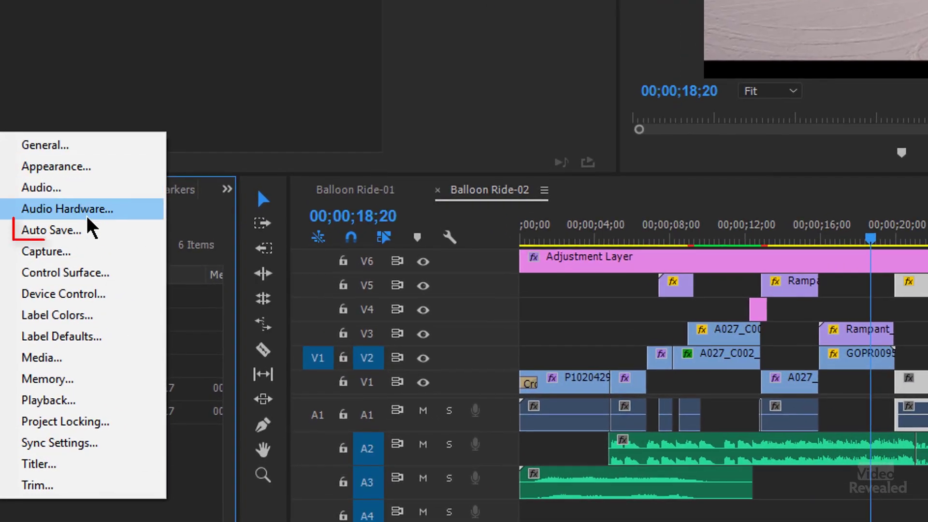
click(90, 236)
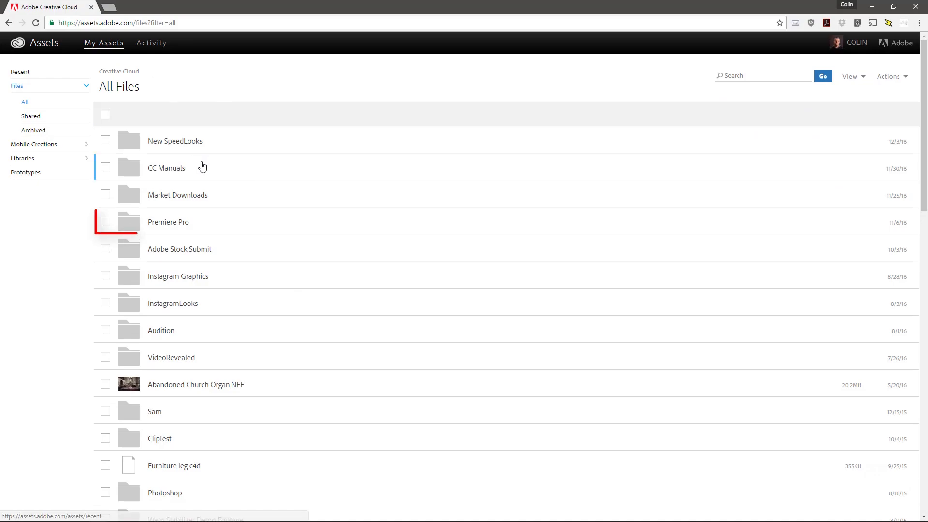
- In the Creative Cloud assets page in the browser, open Premiere Pro, 11.0, and the Adobe Premiere Pro Auto-Save folder
click(178, 226)
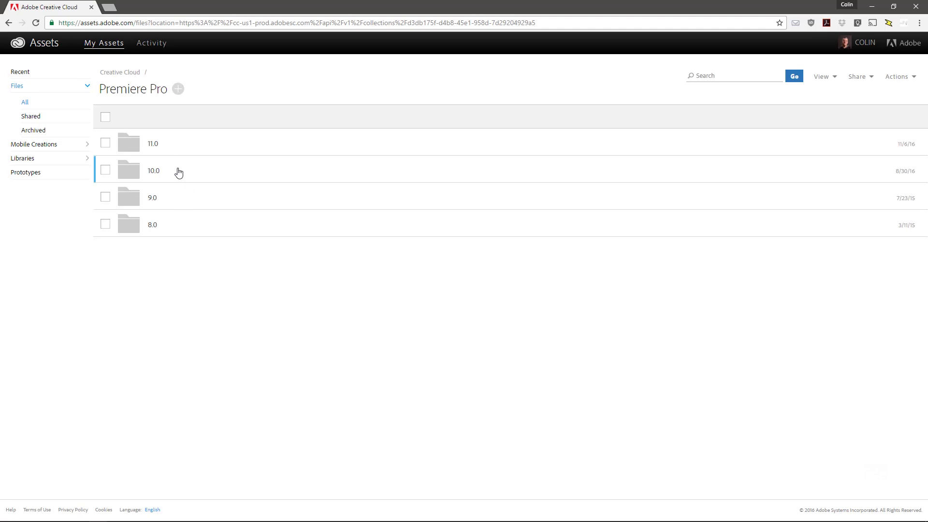
click(162, 143)
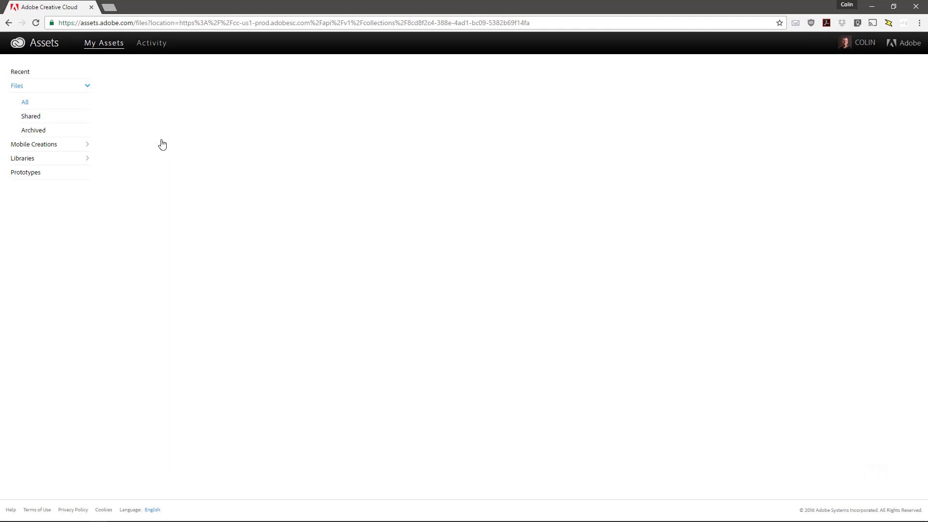
click(205, 145)
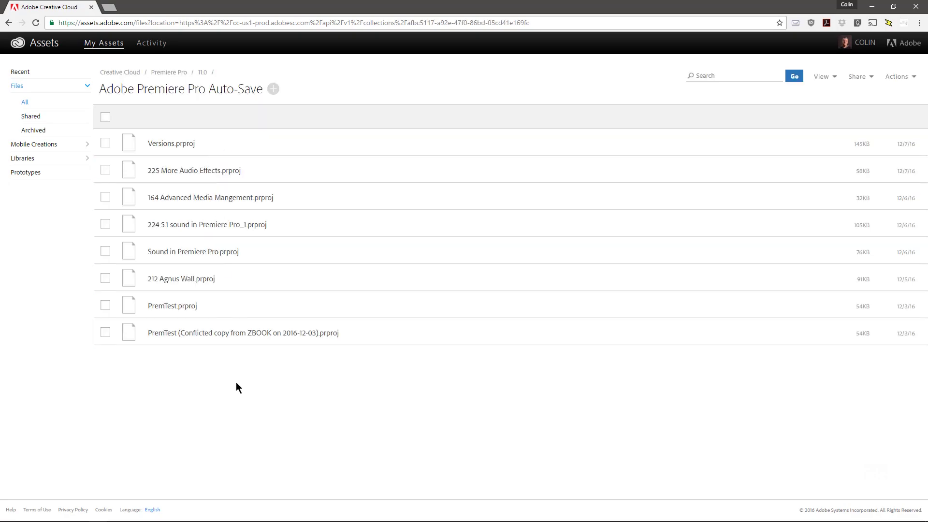
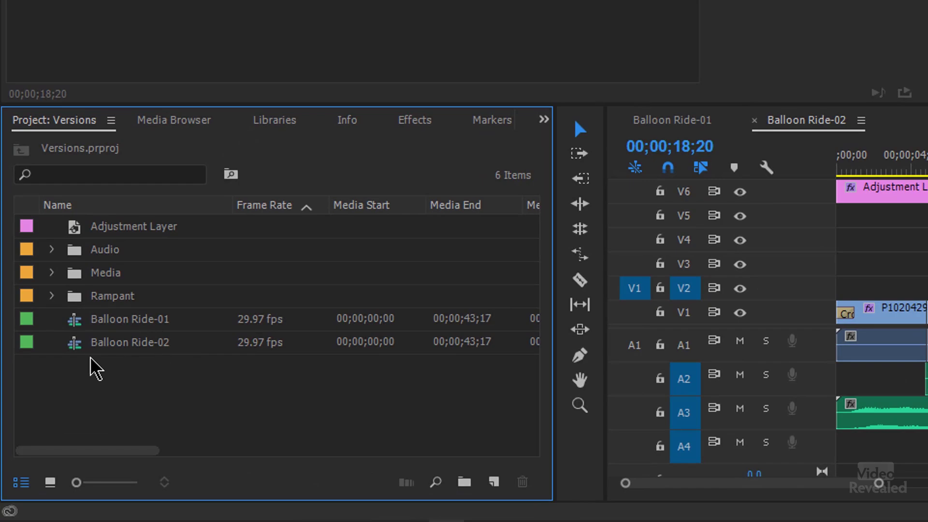
- Back in Premiere Pro, duplicate the Balloon Ride-02 sequence and rename the copy as Balloon Ride-03
right_click(75, 347)
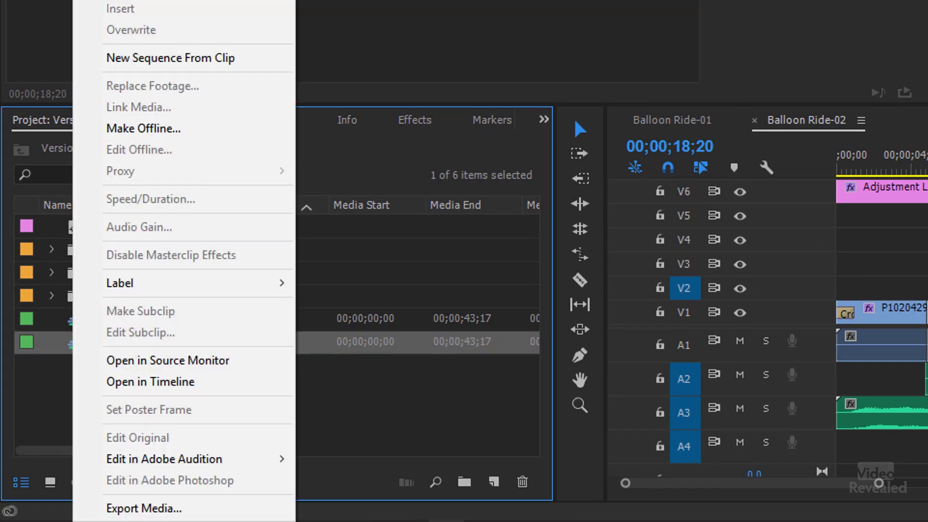
click(145, 1)
click(155, 373)
click(160, 368)
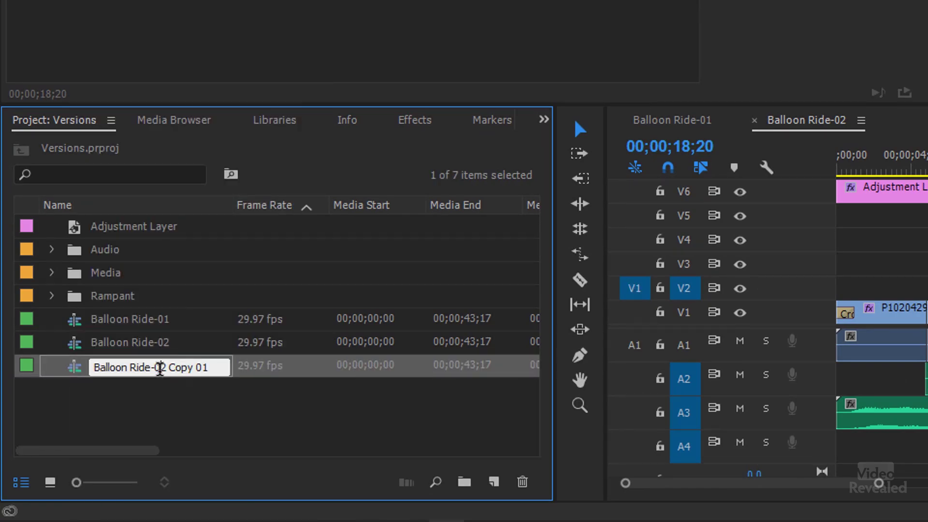
drag(160, 368, 255, 360)
text(3)
click(147, 432)
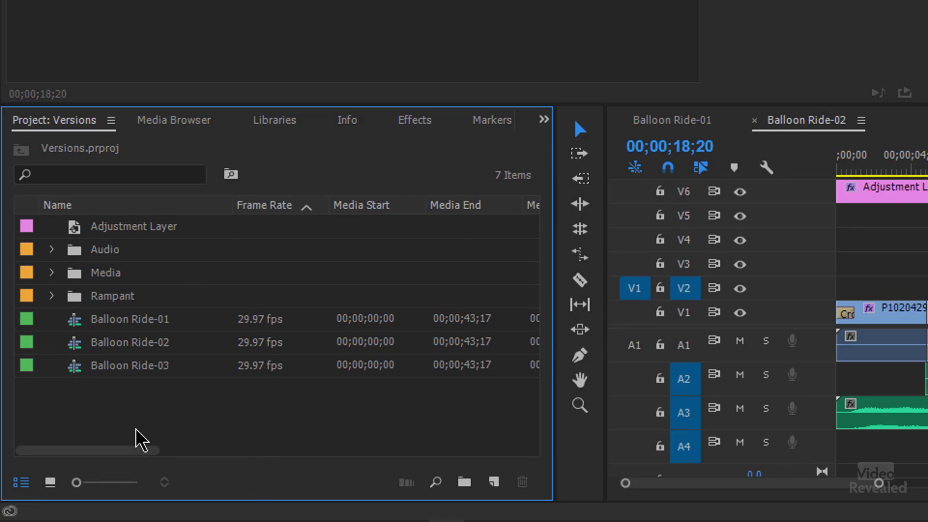
- Duplicate the Balloon Ride-03 sequence and rename the copy as Balloon Ride-03B
right_click(77, 377)
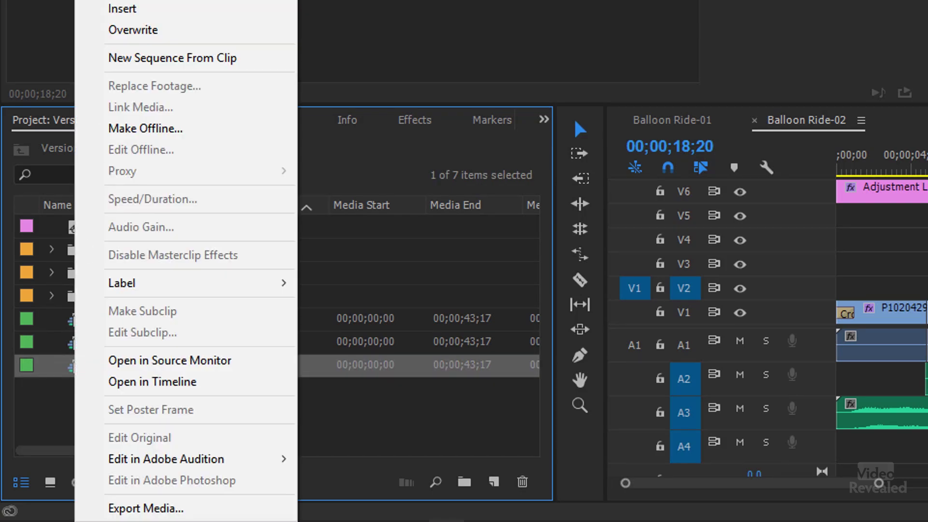
click(145, 1)
click(181, 389)
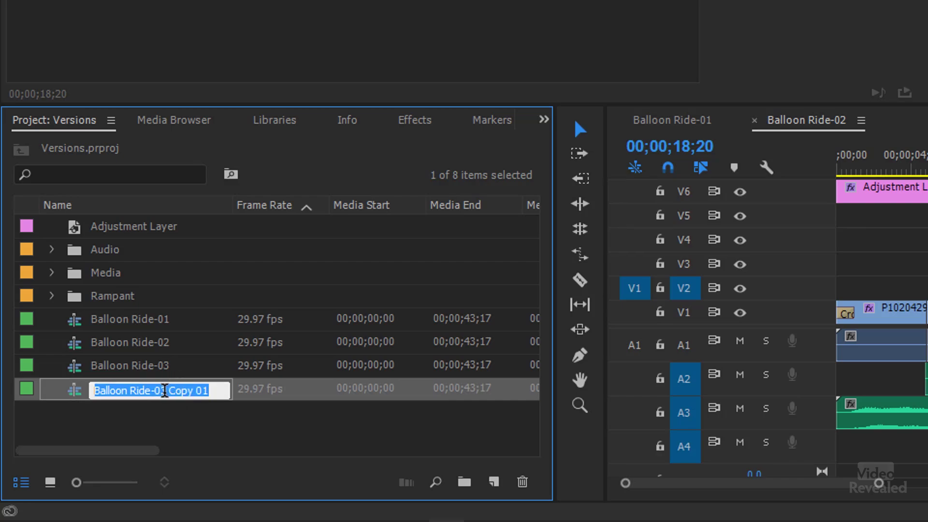
drag(165, 390, 215, 391)
key(BackSpace)
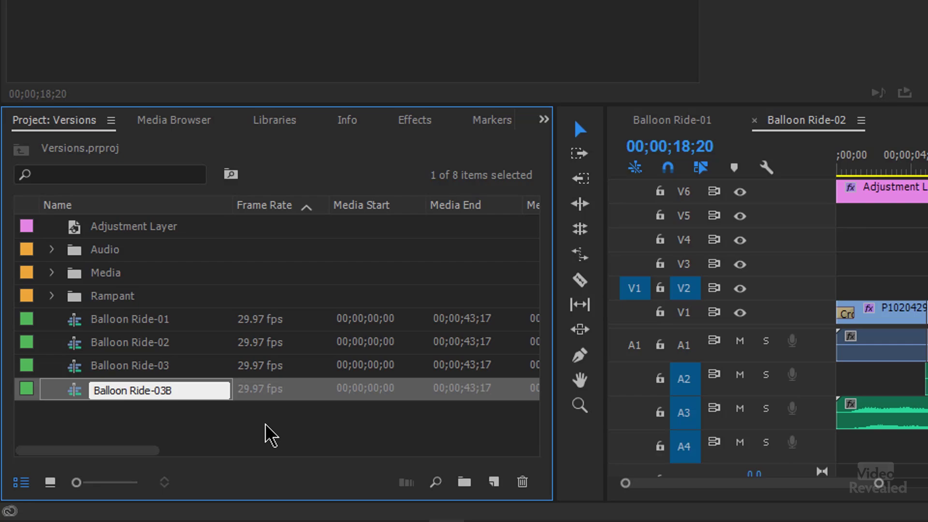
key(Return)
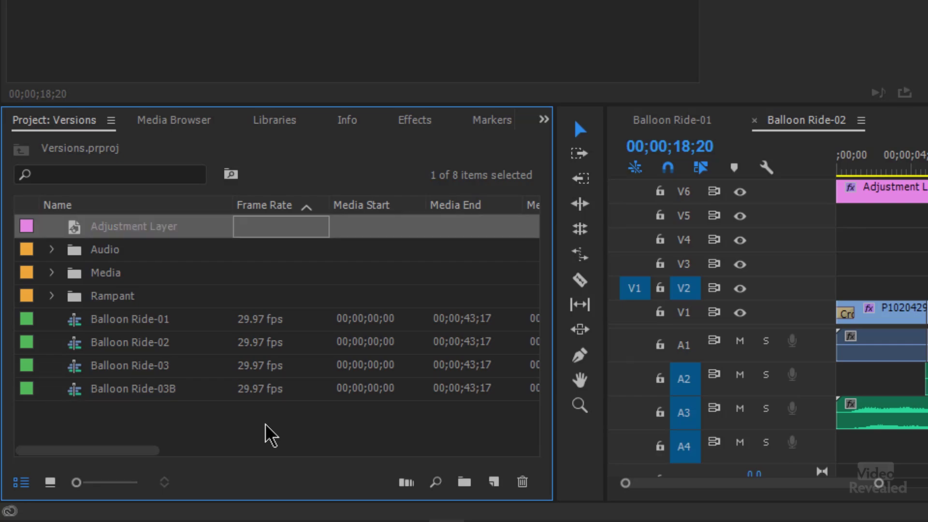
click(83, 392)
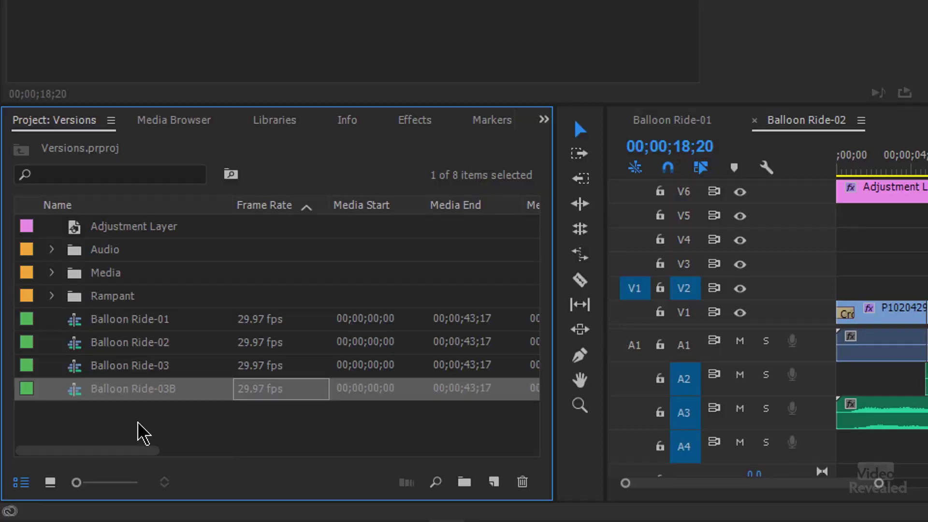
click(137, 430)
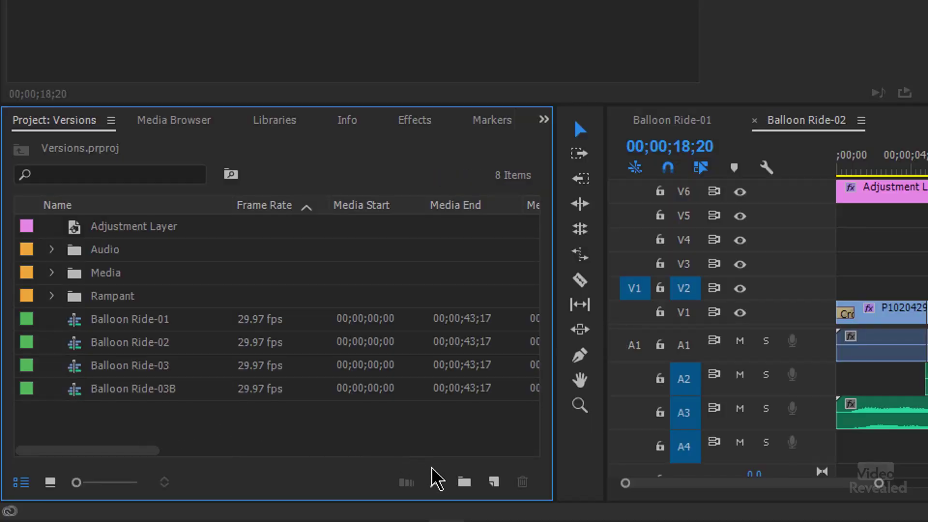
- Put the Balloon Ride-01, Balloon Ride-02 and Balloon Ride-03 sequences in a new bin named Archive and collapse it
click(73, 321)
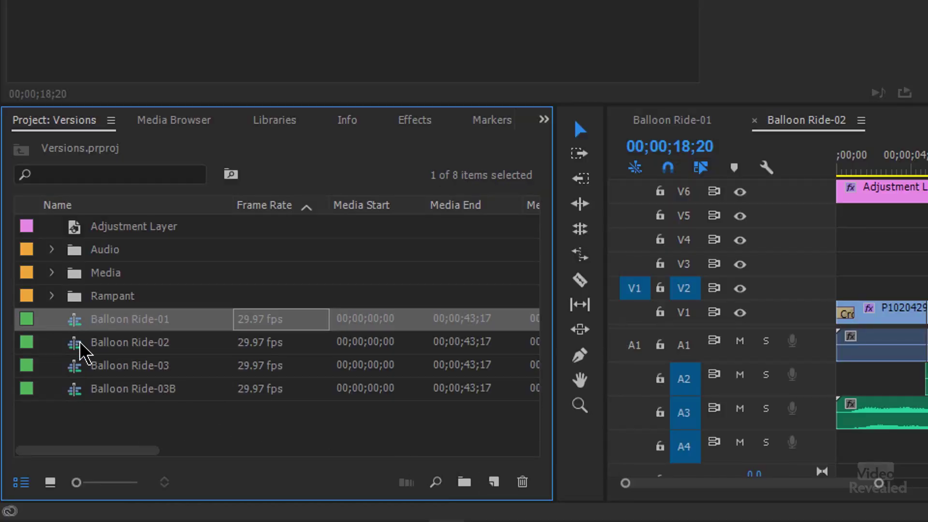
shift+click(75, 366)
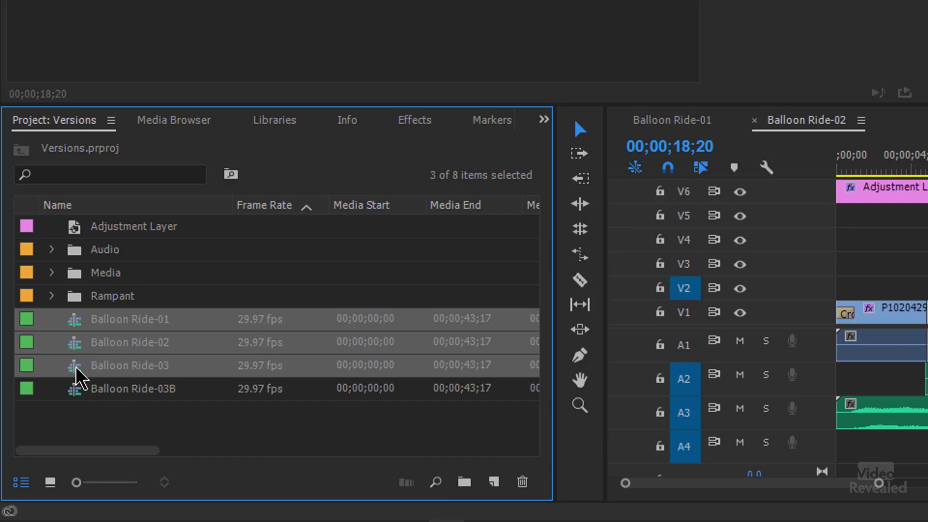
click(464, 481)
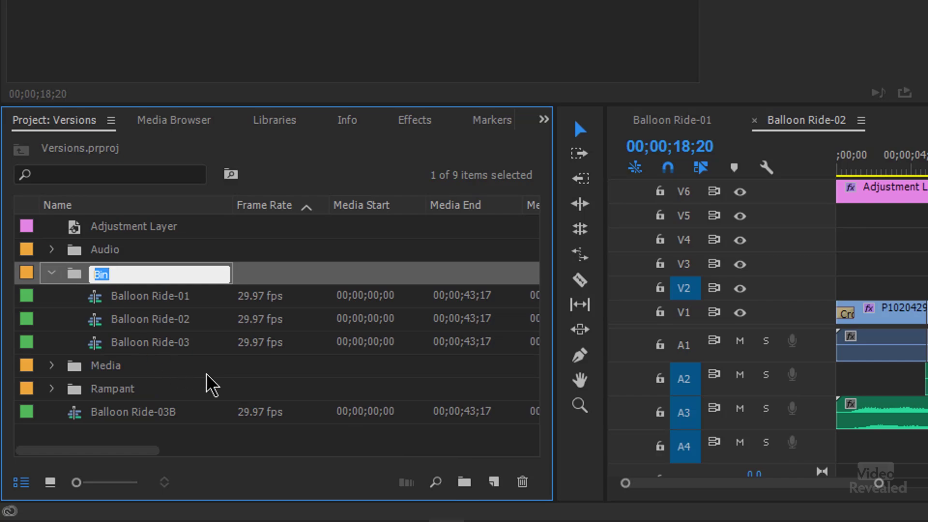
text(Archive)
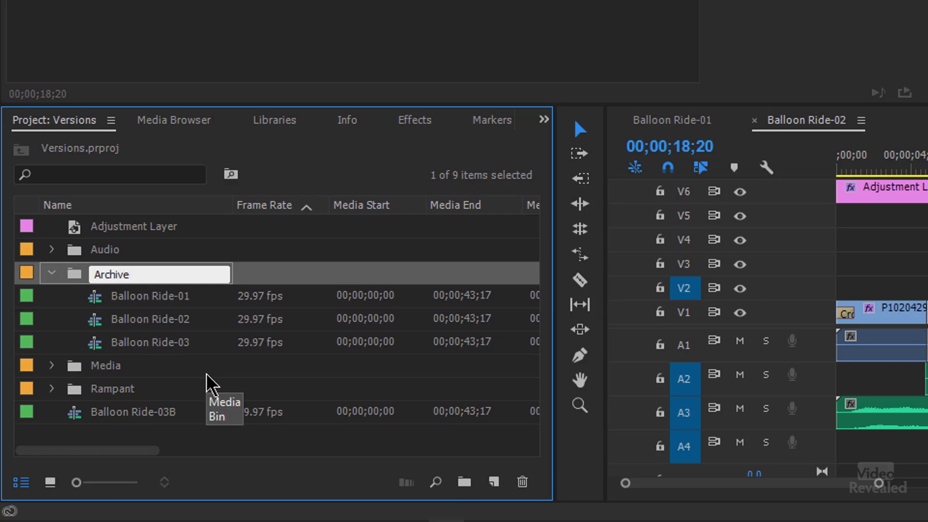
key(Tab)
click(51, 273)
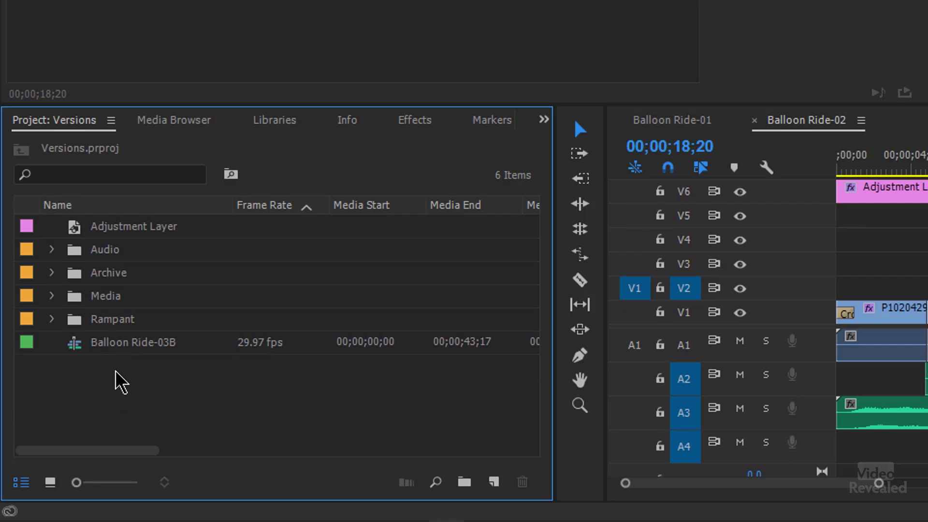
- Open the Balloon Ride-03B sequence in the timeline
double_click(83, 346)
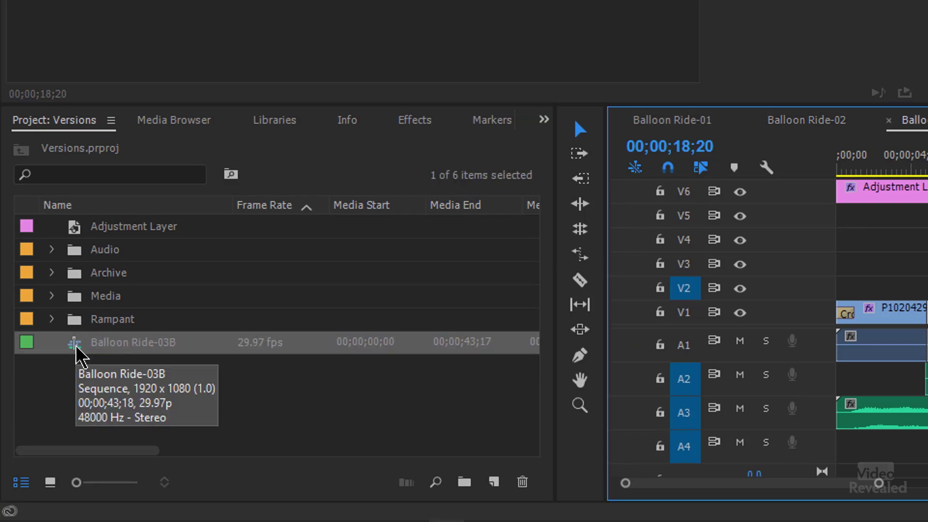
- Close the Balloon Ride-01 and Balloon Ride-02 sequences in the timeline, keeping only Balloon Ride-03B open
click(620, 121)
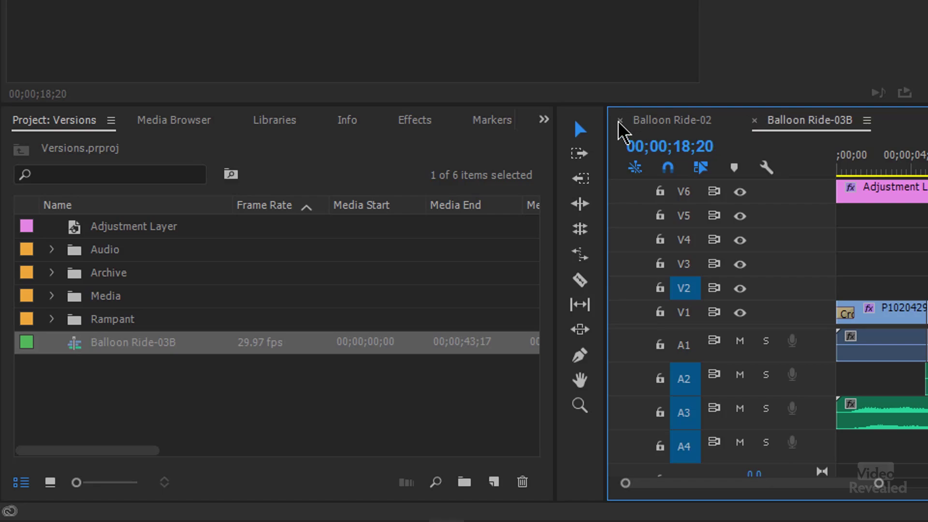
click(620, 120)
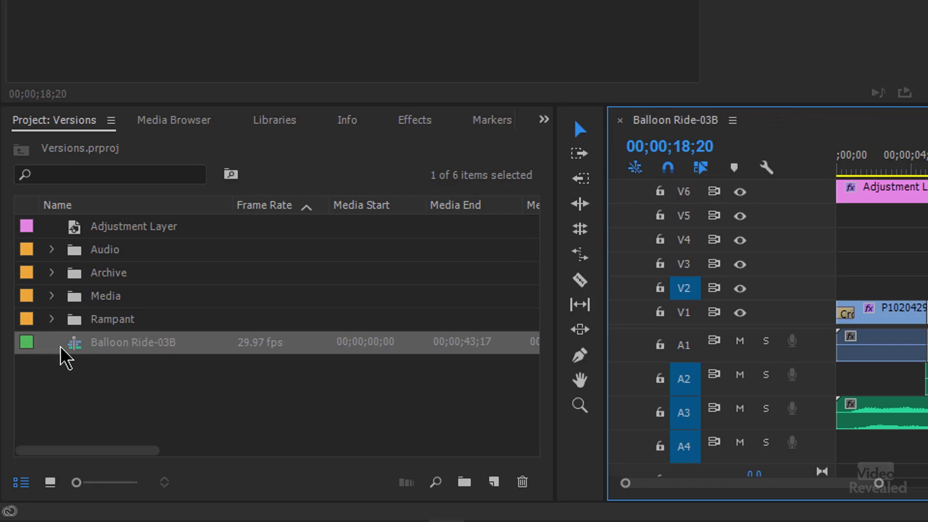
- Duplicate the Balloon Ride-03B sequence and rename the copy as Balloon Ride-04
right_click(76, 349)
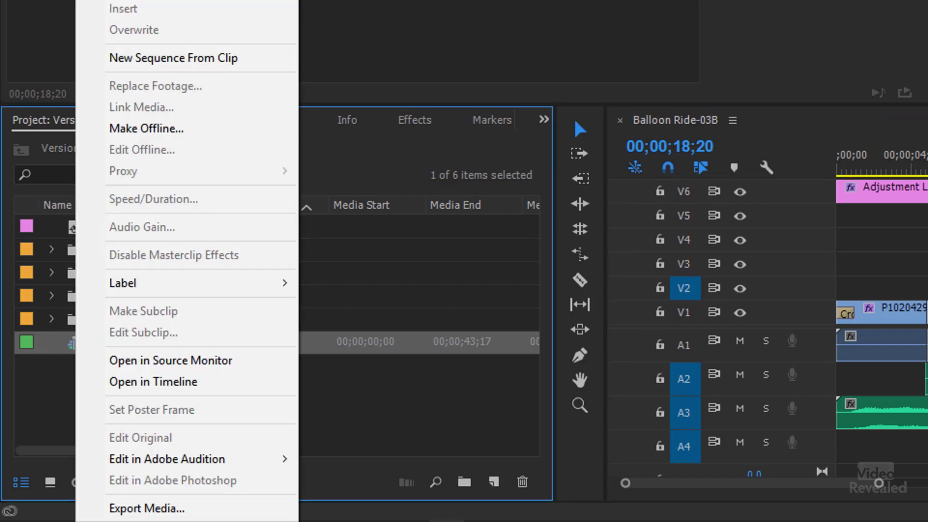
click(145, 1)
click(170, 366)
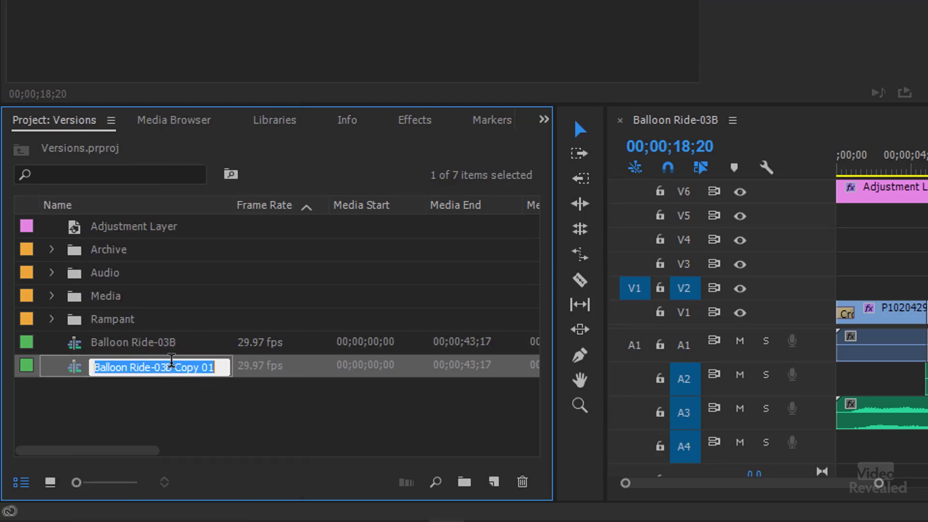
drag(166, 368, 241, 370)
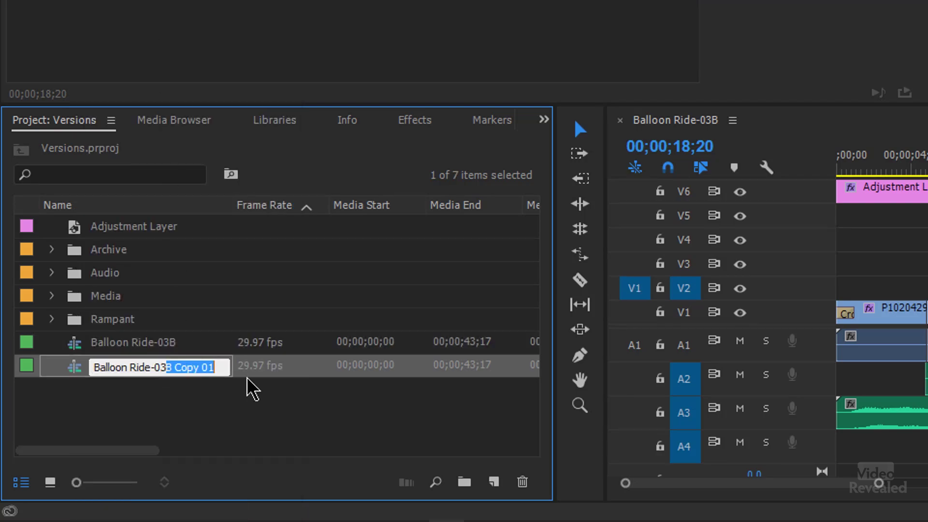
key(BackSpace)
key(BackSpace)
text(4)
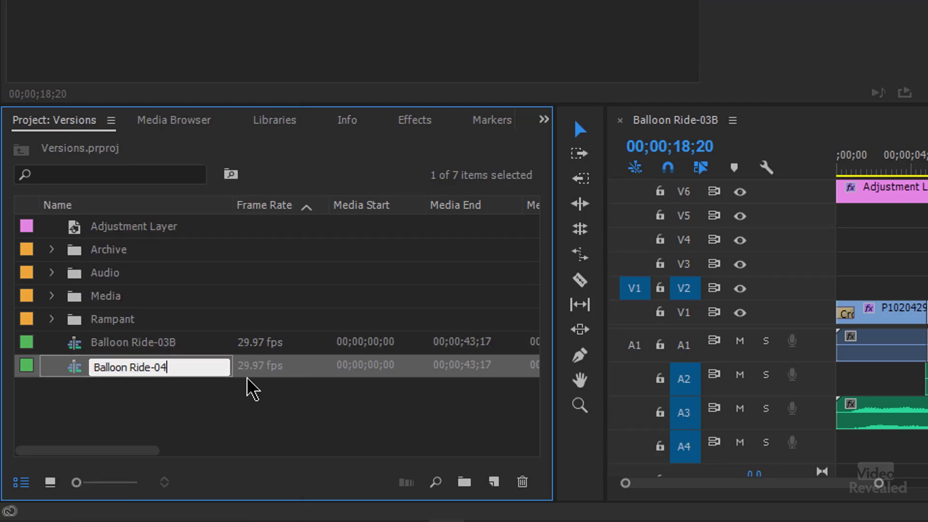
key(Return)
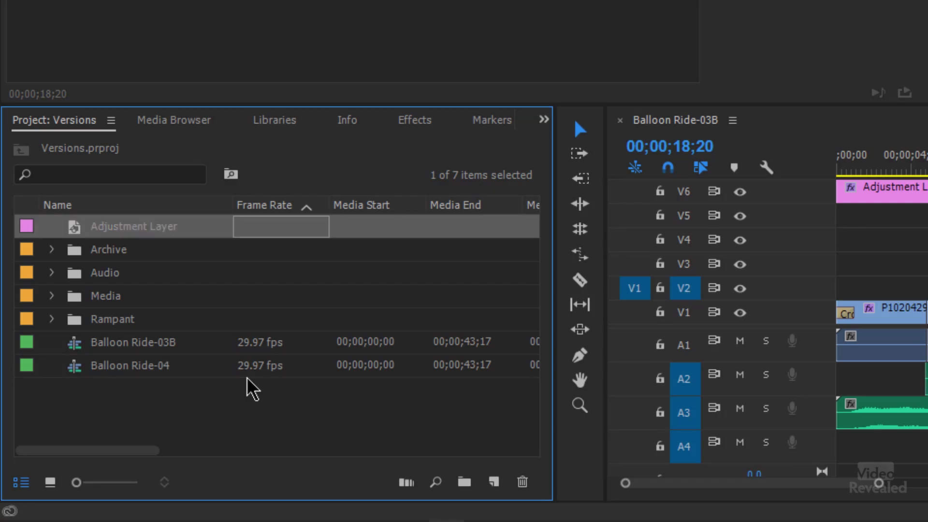
- Move the Balloon Ride-03B sequence into the Archive bin and expand the bin to show its sequences
click(83, 344)
drag(80, 344, 89, 296)
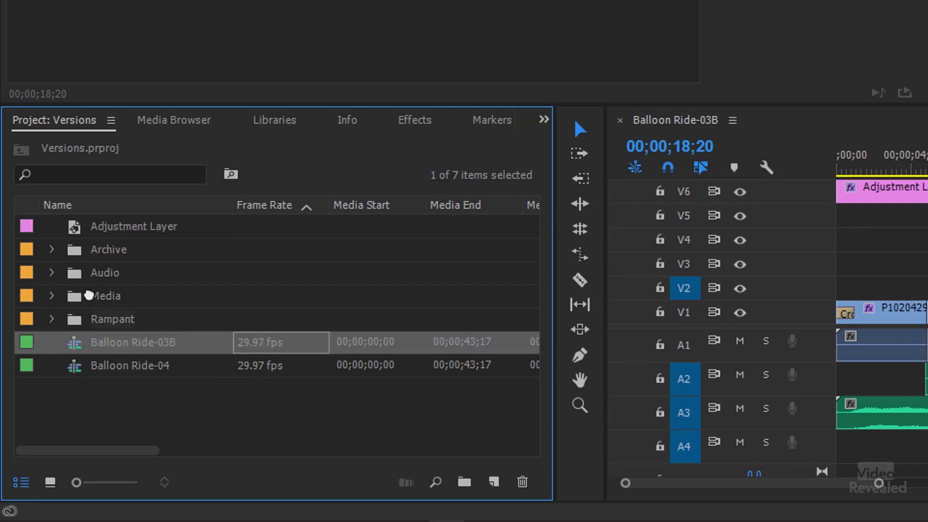
drag(110, 249, 110, 250)
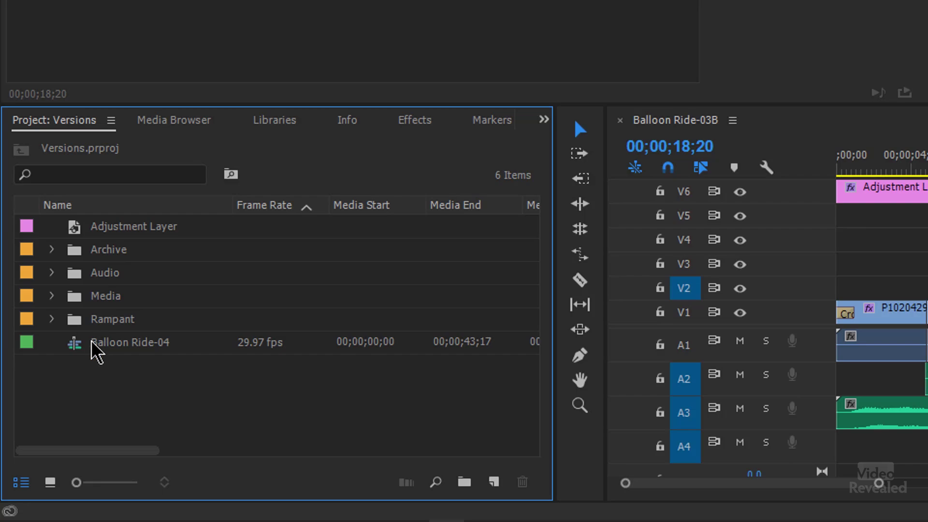
click(75, 350)
click(52, 250)
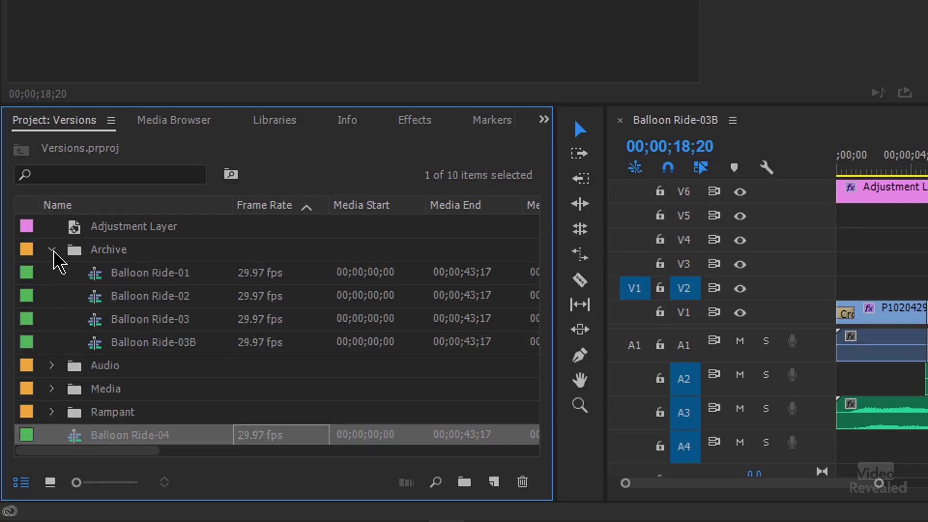